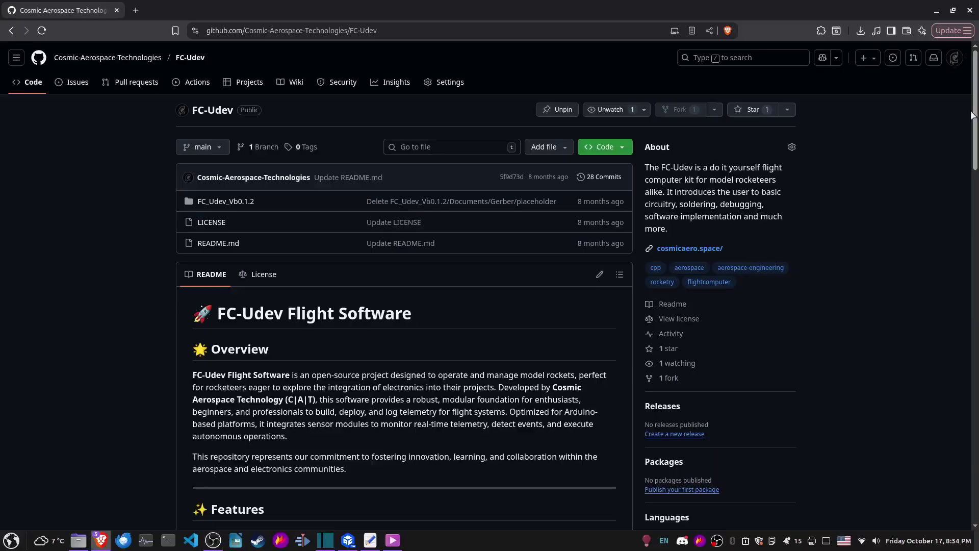
{"action": "scroll", "coordinate": [490, 306], "scroll_direction": "down", "scroll_amount": 5}
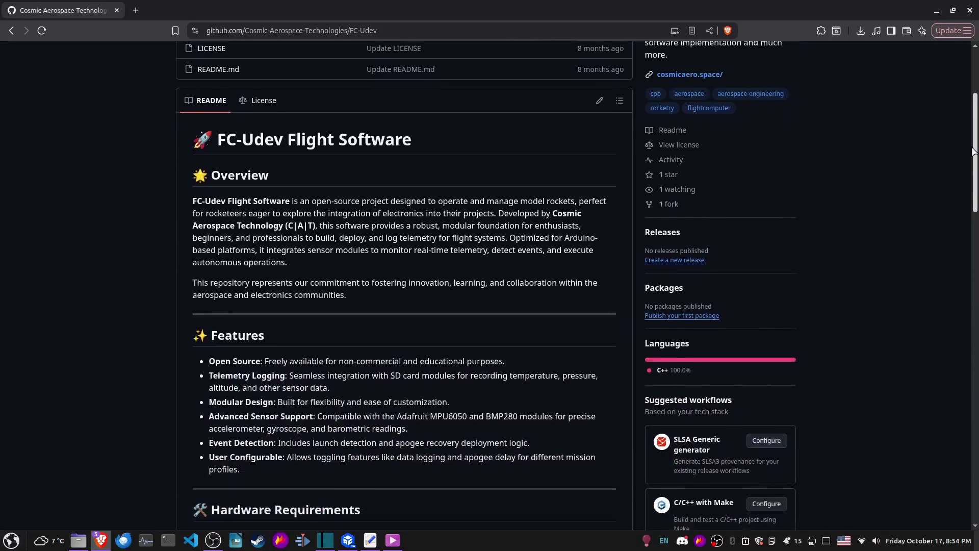
{"action": "scroll", "coordinate": [490, 306], "scroll_direction": "down", "scroll_amount": 1}
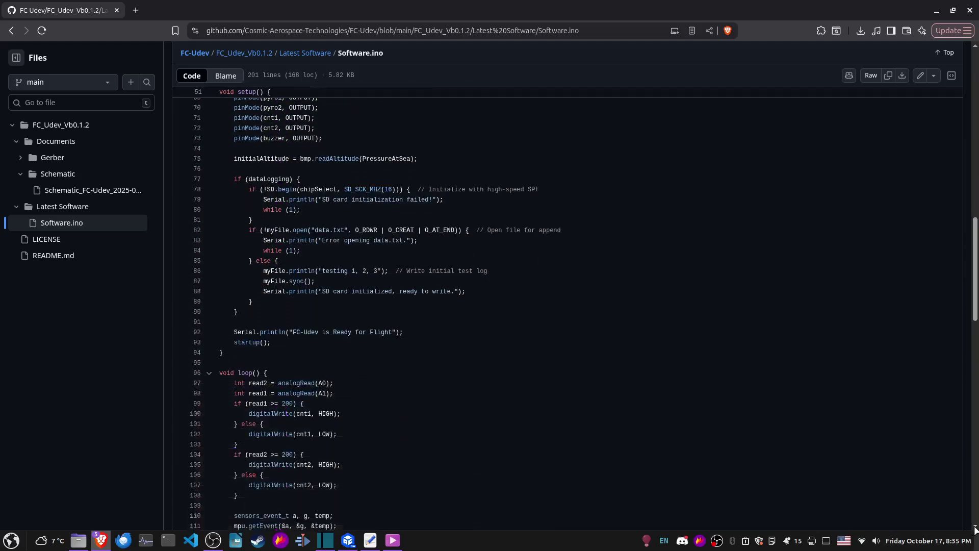